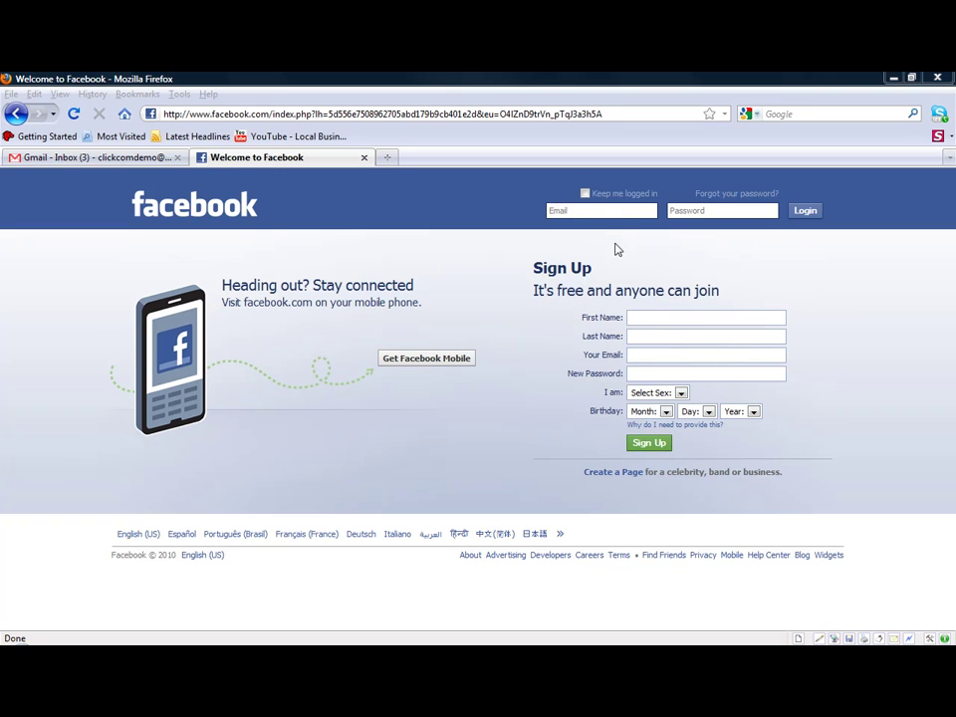
Log in to Facebook with the account's e-mail address and password.
{"action": "left_click", "coordinate": [587, 212]}
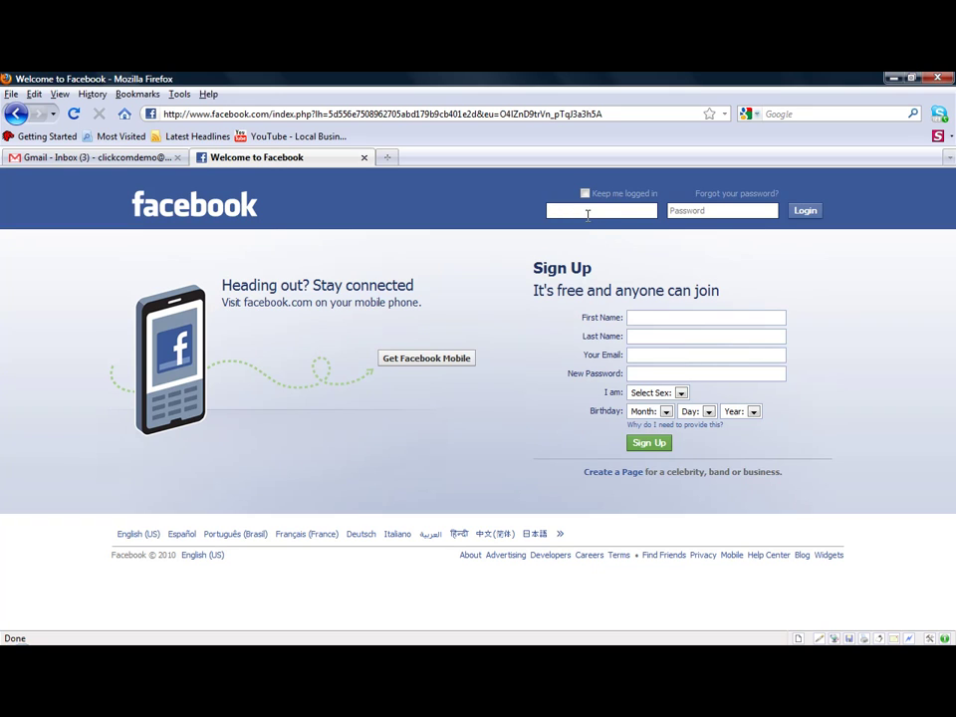
{"action": "type", "text": "jd"}
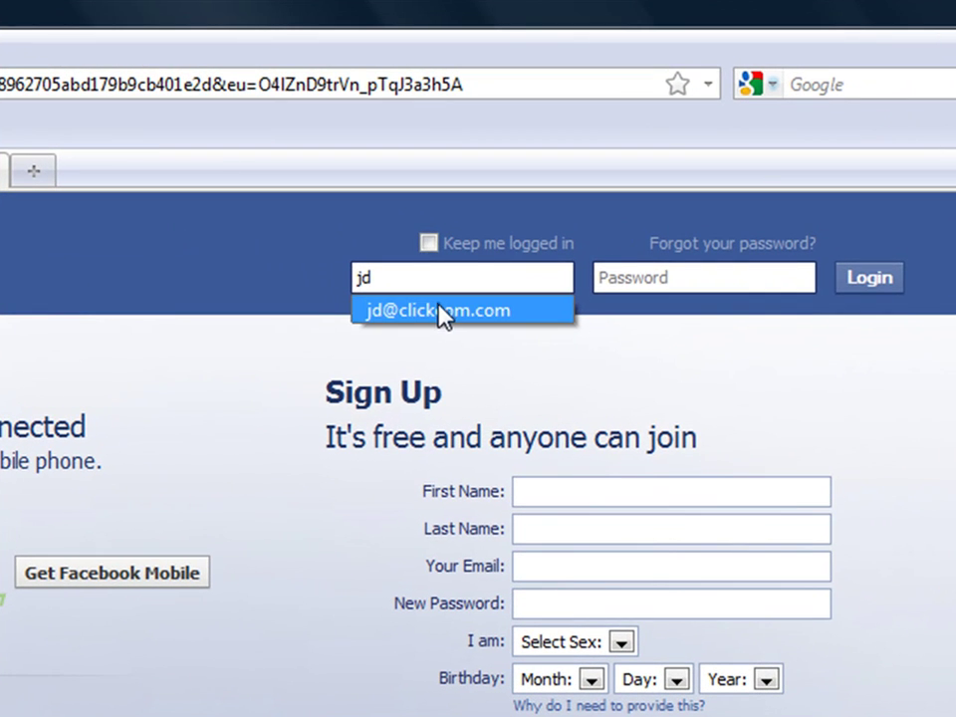
{"action": "left_click", "coordinate": [443, 311]}
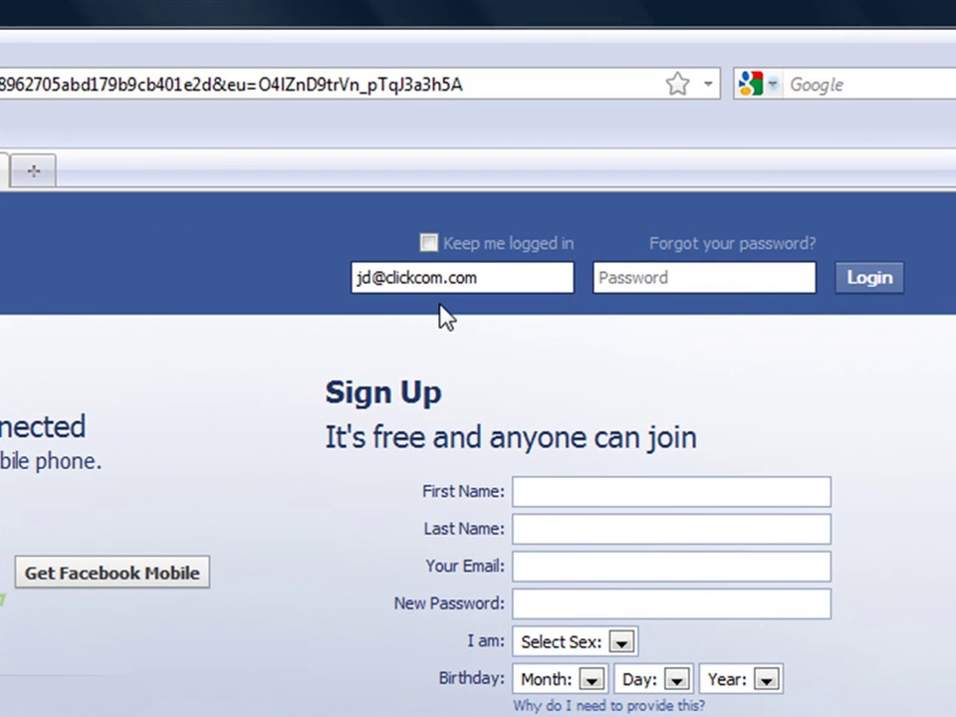
{"action": "left_click", "coordinate": [673, 278]}
{"action": "type", "text": "•••••••"}
{"action": "left_click", "coordinate": [865, 287]}
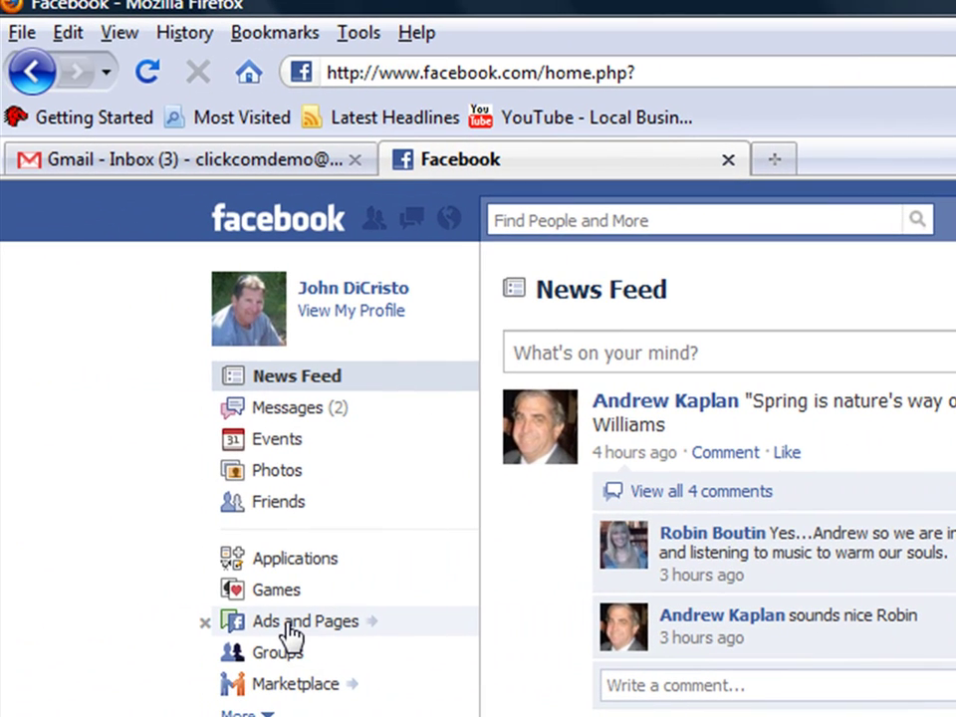
Start creating a new page from the managed Pages list and set its Local category to Professional Service.
{"action": "left_click", "coordinate": [288, 624]}
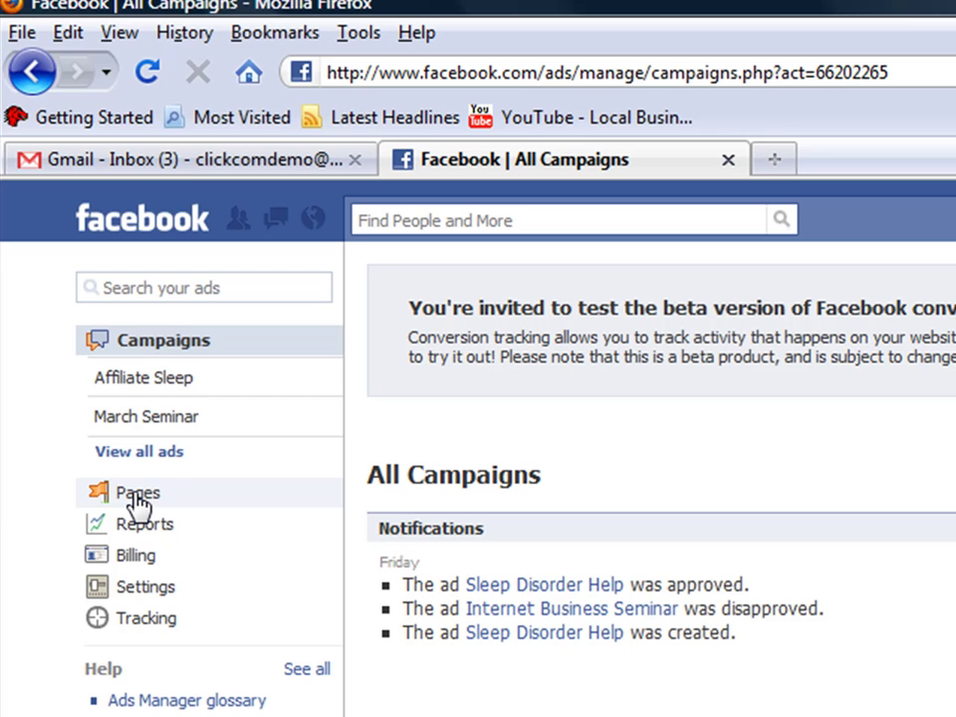
{"action": "left_click", "coordinate": [137, 495]}
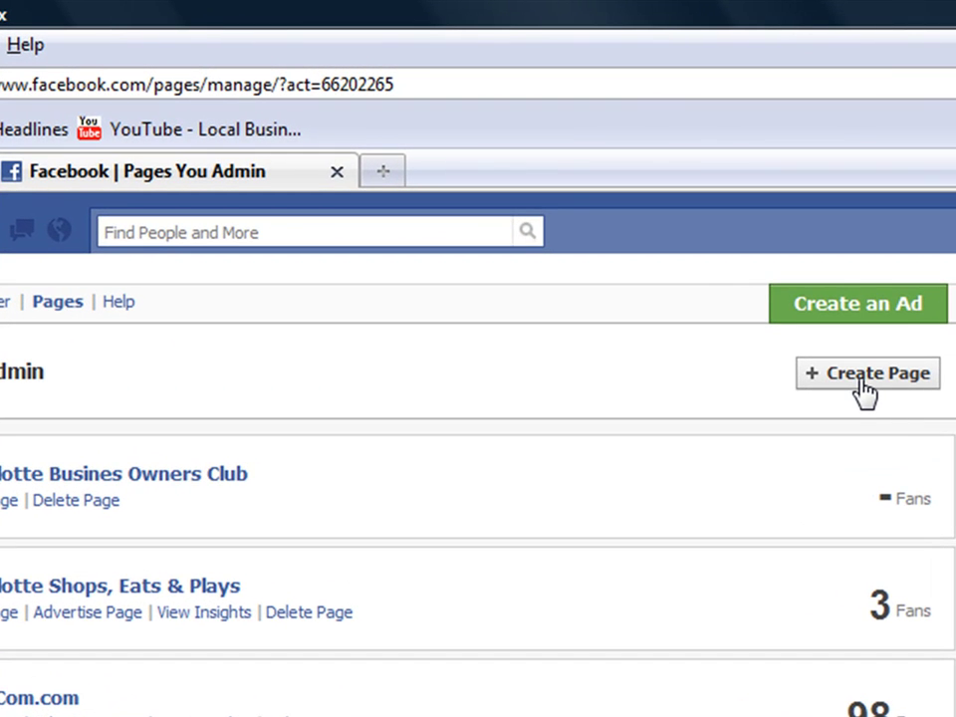
{"action": "left_click", "coordinate": [864, 389]}
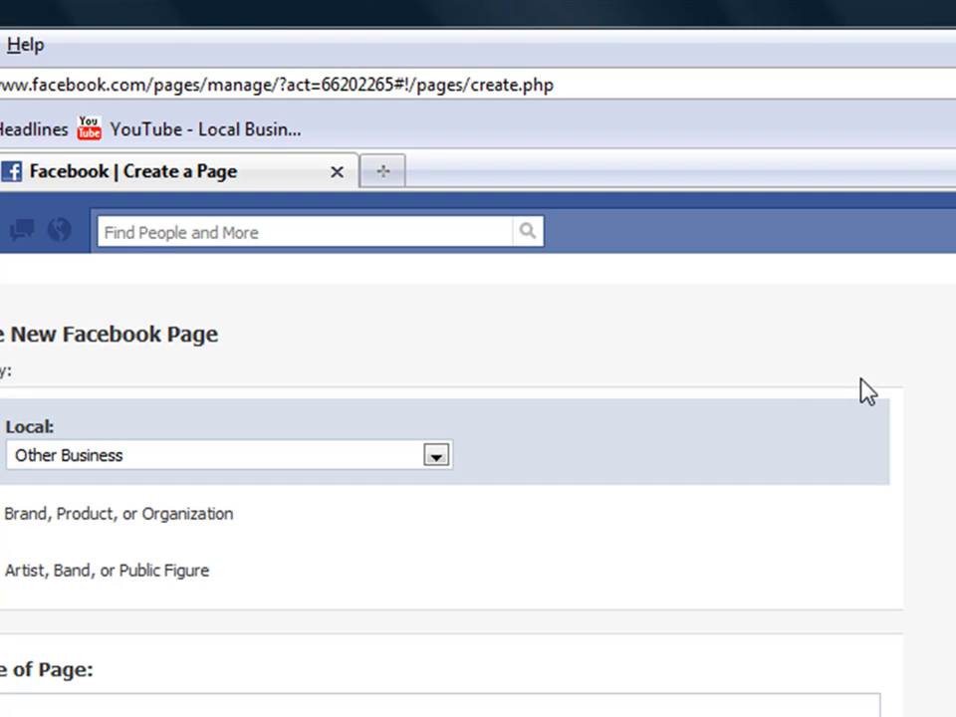
{"action": "left_click", "coordinate": [438, 458]}
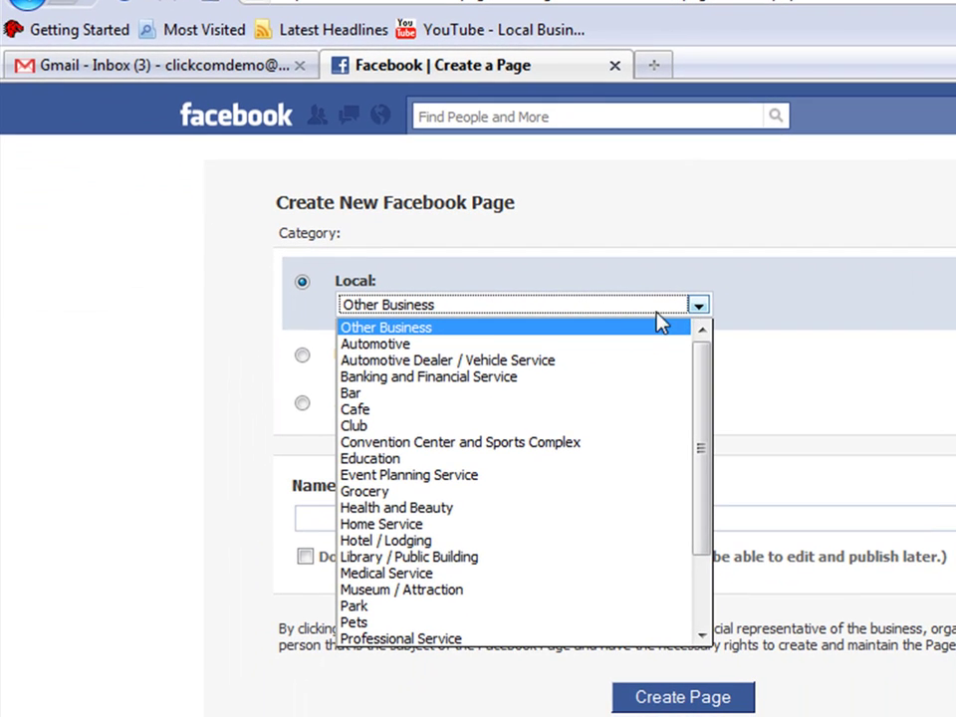
{"action": "left_click", "coordinate": [404, 639]}
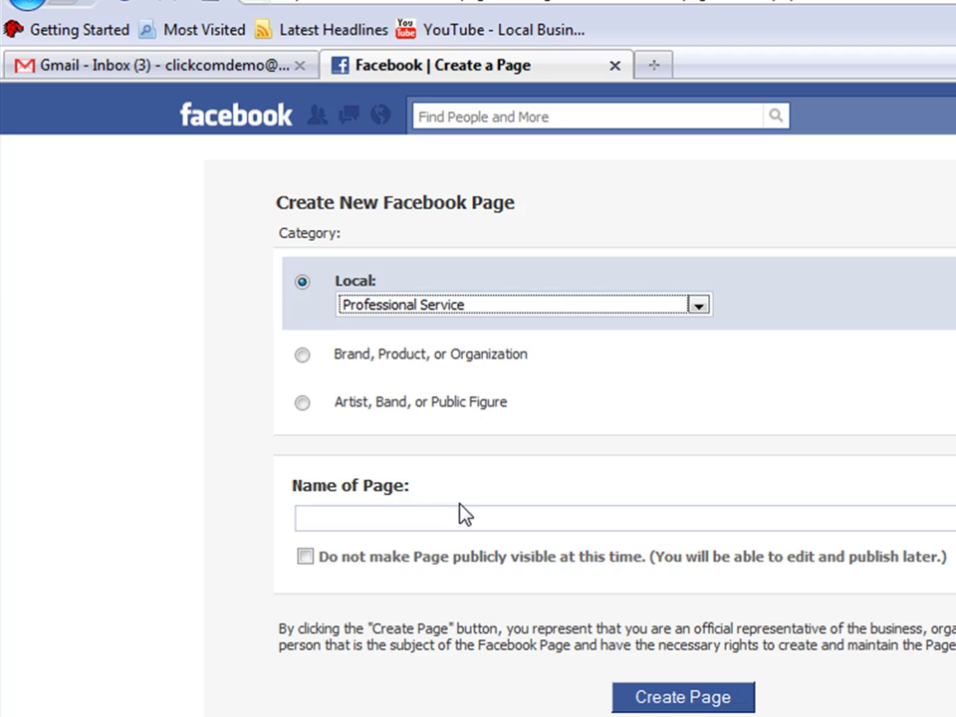
Change the page category to Brand, Product, or Organization with the type Non-Profit.
{"action": "left_click", "coordinate": [303, 356]}
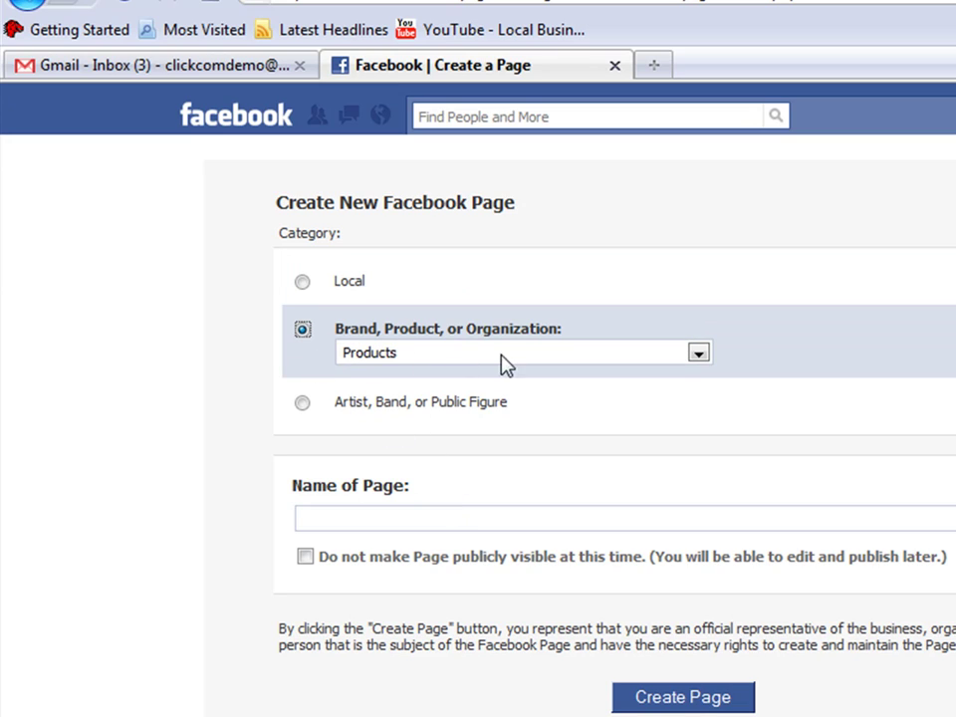
{"action": "left_click", "coordinate": [698, 354]}
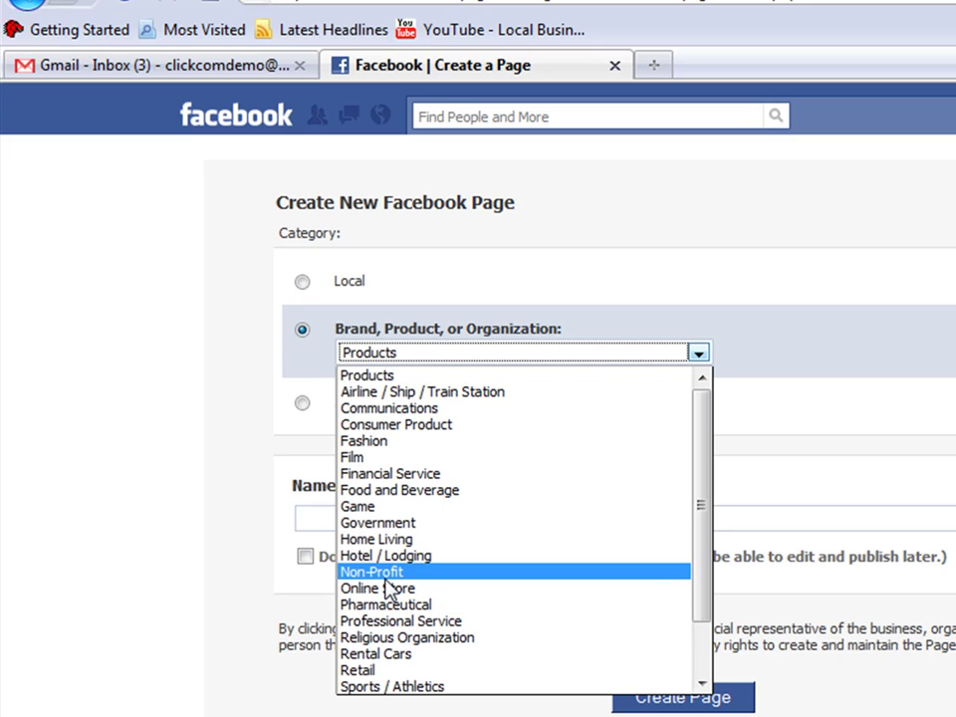
{"action": "left_click", "coordinate": [386, 574]}
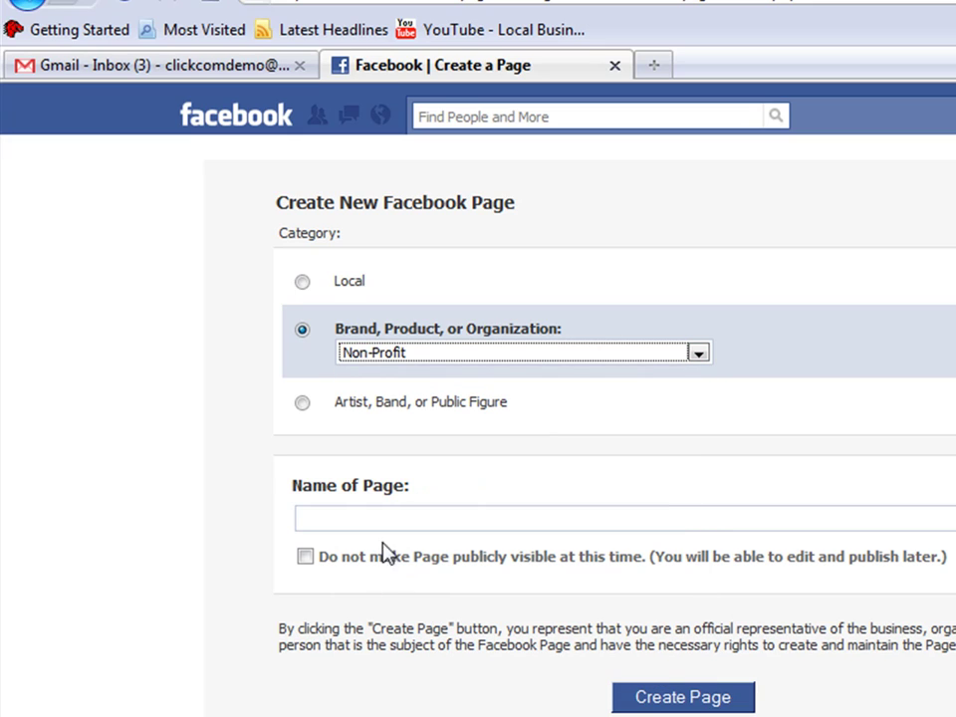
Change the page category to Artist, Band, or Public Figure with the type Sports Team.
{"action": "left_click", "coordinate": [302, 404]}
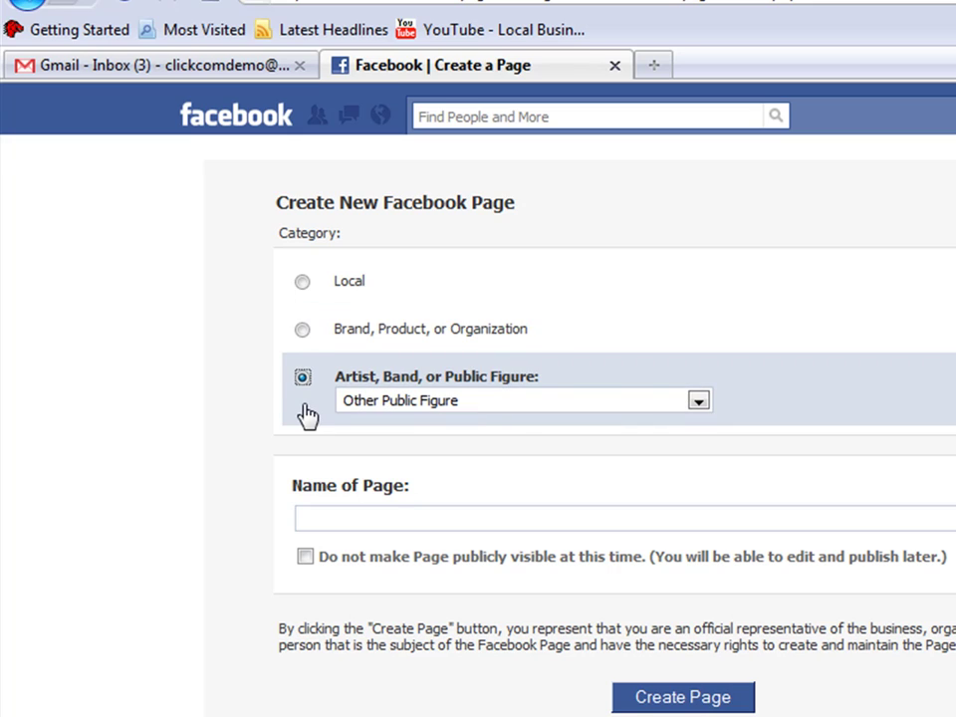
{"action": "left_click", "coordinate": [698, 401]}
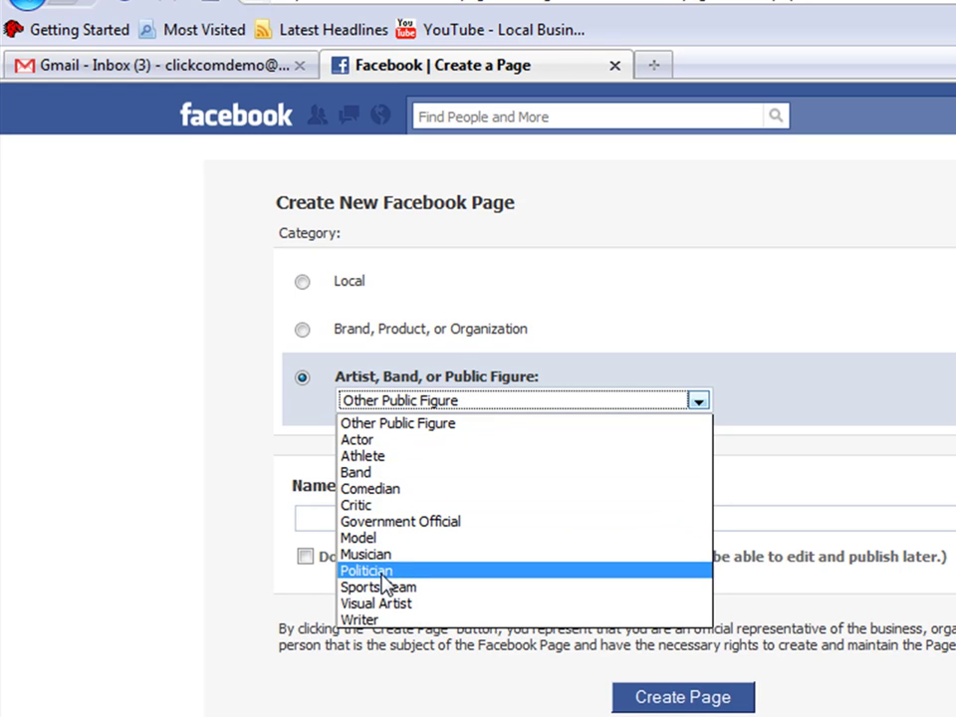
{"action": "left_click", "coordinate": [386, 590]}
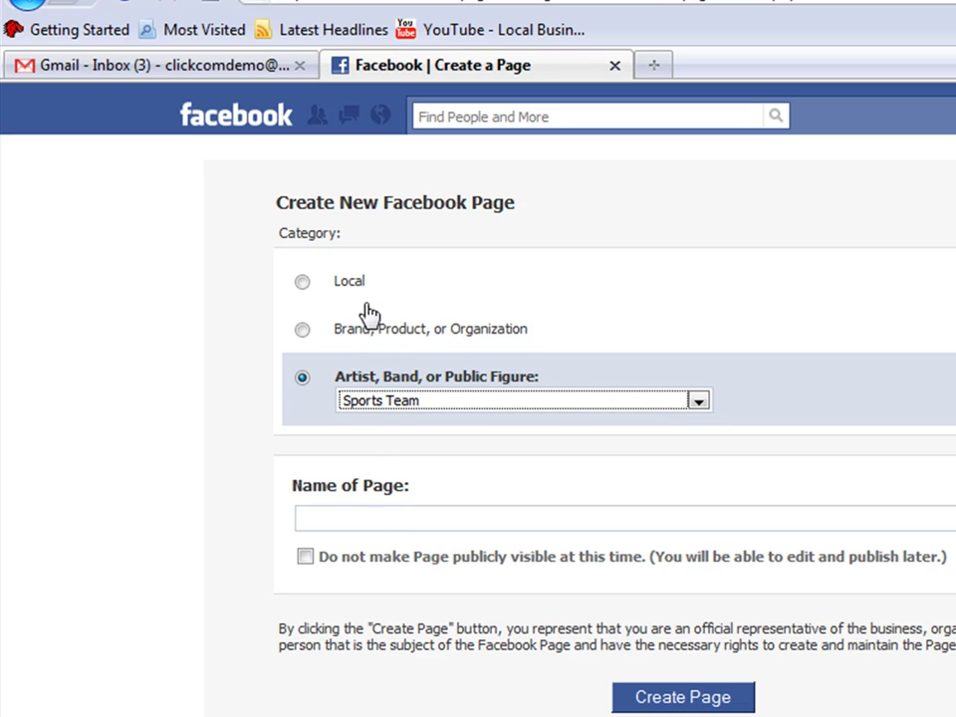
Switch the page category back to Local with the type Professional Service.
{"action": "left_click", "coordinate": [302, 283]}
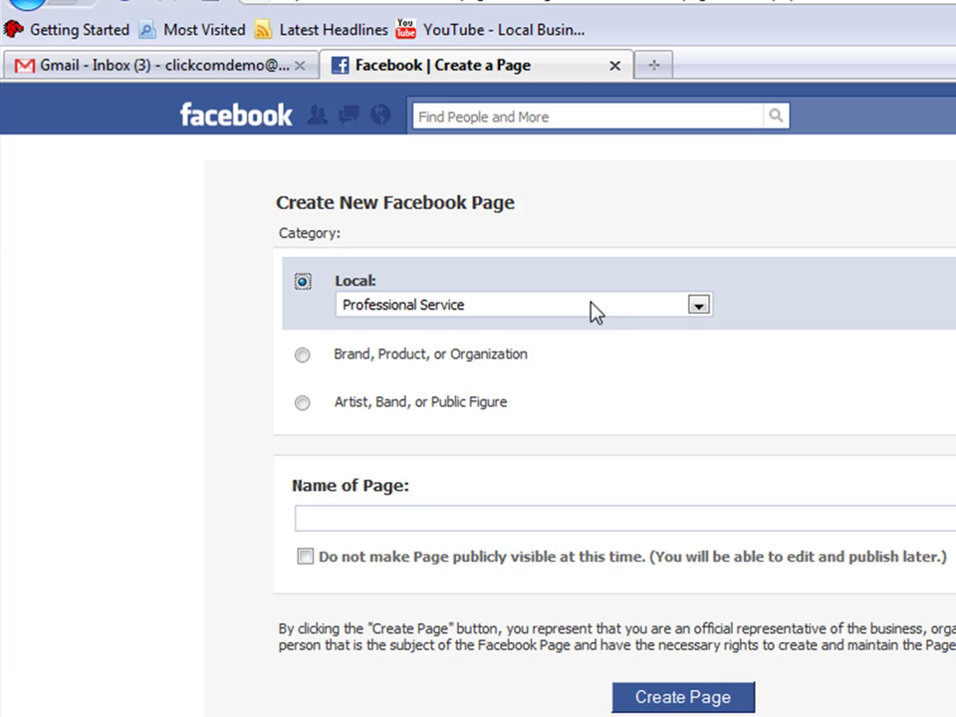
{"action": "left_click", "coordinate": [697, 309]}
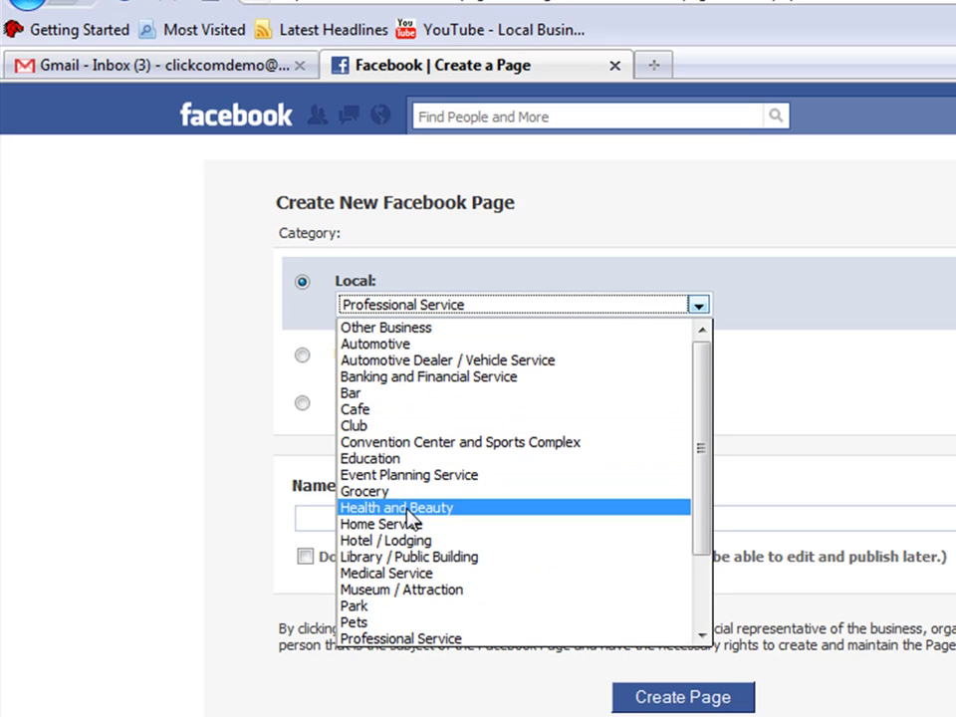
{"action": "left_click", "coordinate": [385, 639]}
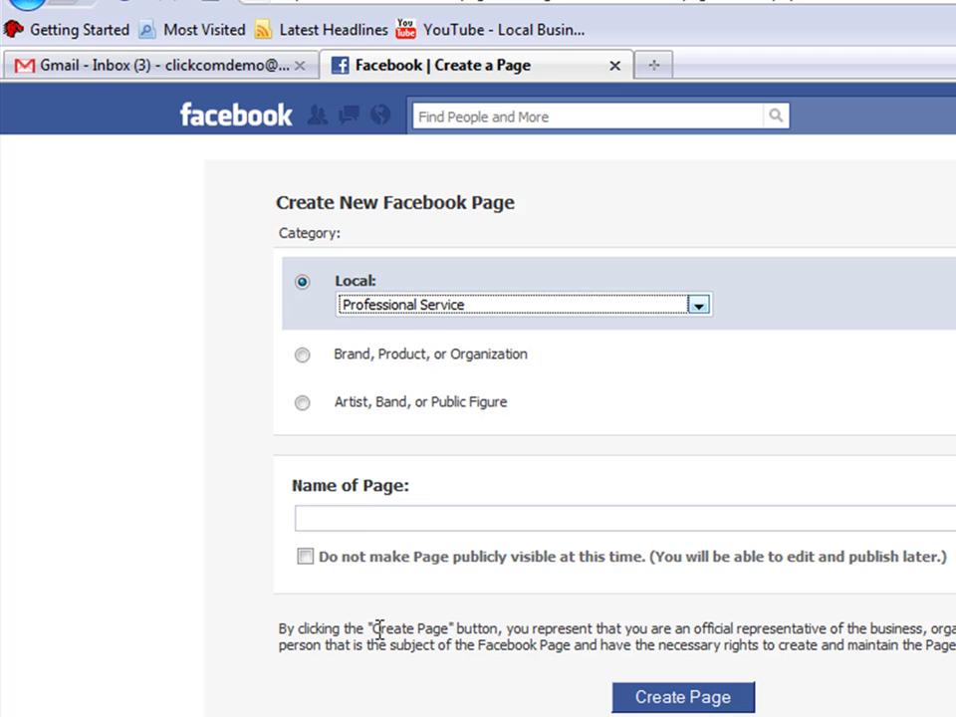
Create the page under the name "This is my new demo page with profile" without making it publicly visible.
{"action": "left_click", "coordinate": [360, 522]}
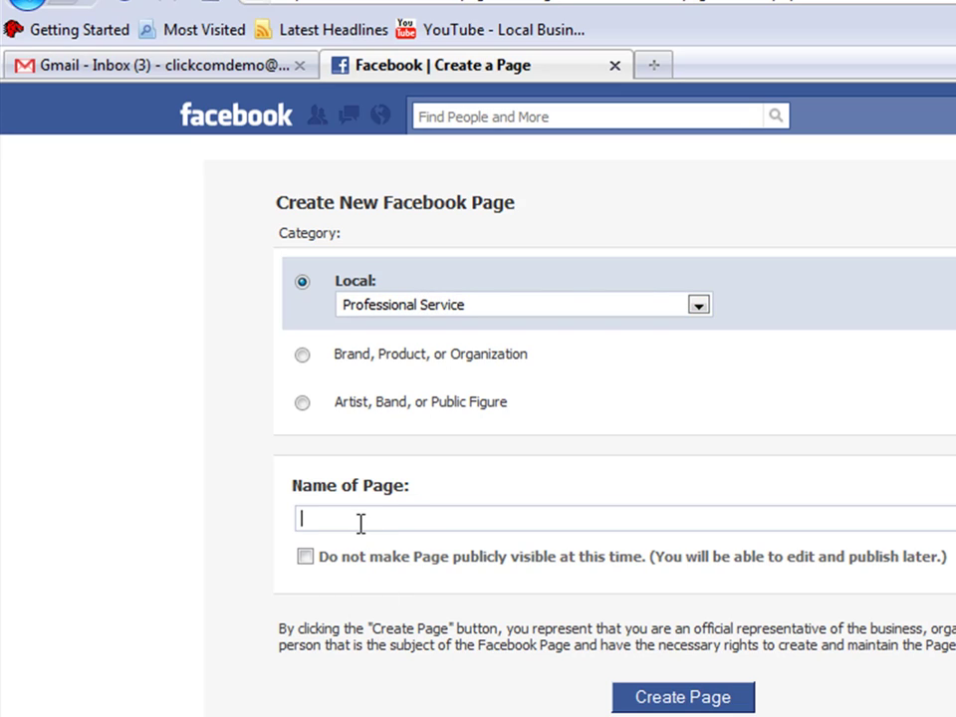
{"action": "type", "text": "This "}
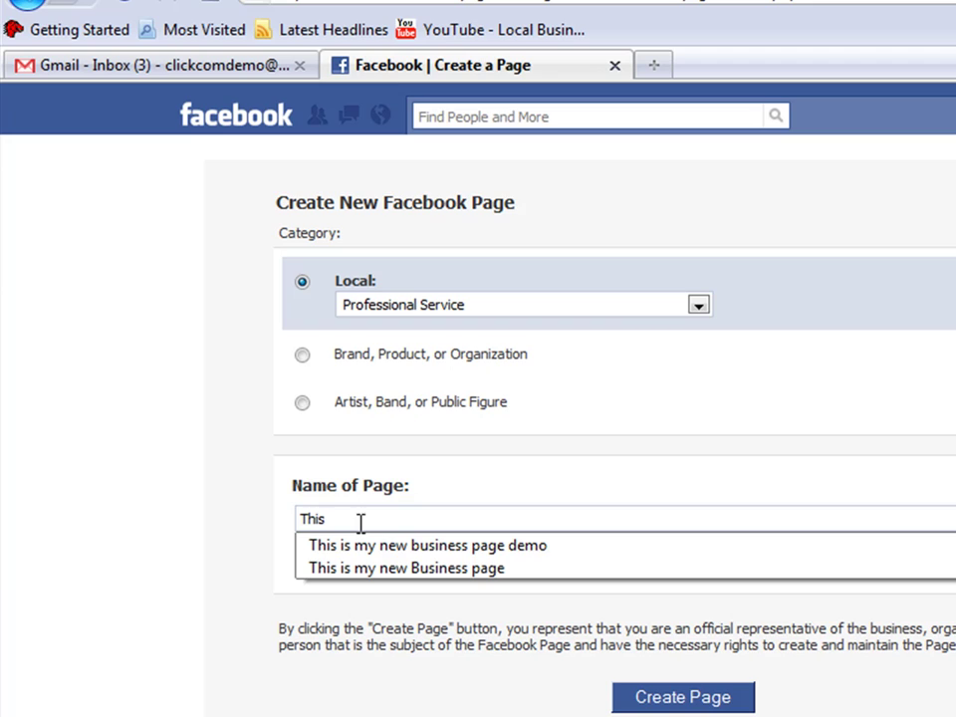
{"action": "type", "text": "is my new demo page"}
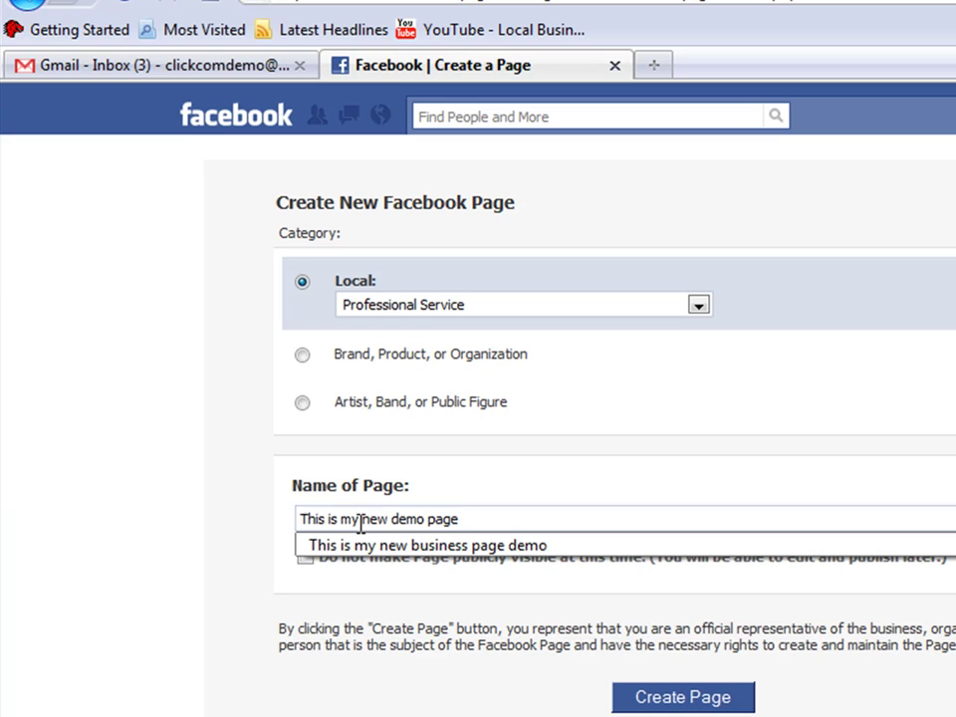
{"action": "type", "text": " with "}
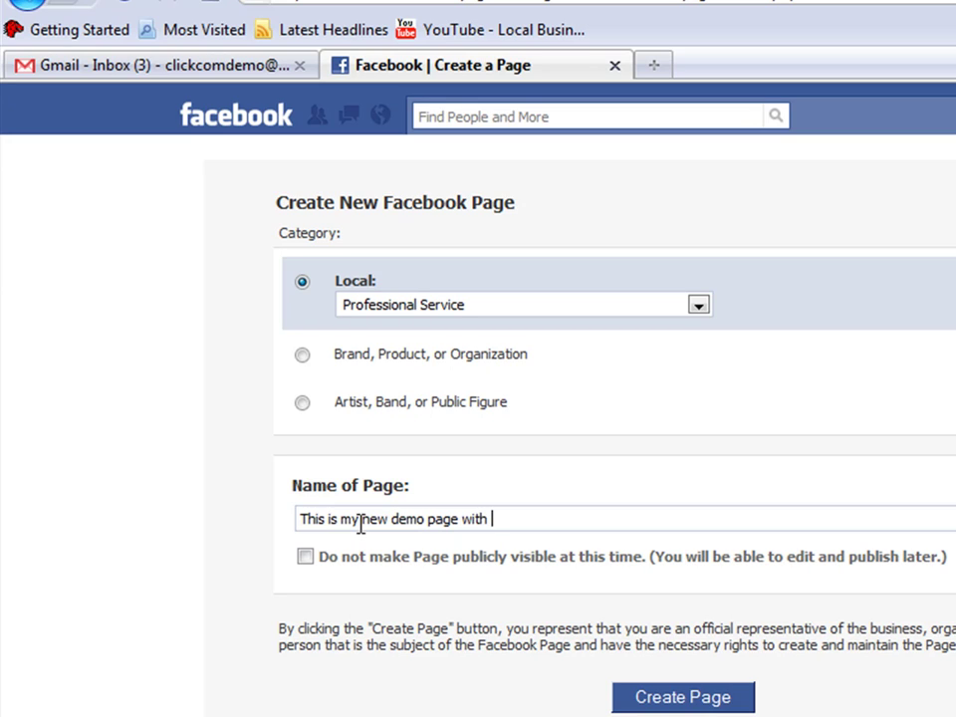
{"action": "type", "text": "profile"}
{"action": "left_click", "coordinate": [306, 558]}
{"action": "left_click", "coordinate": [305, 564]}
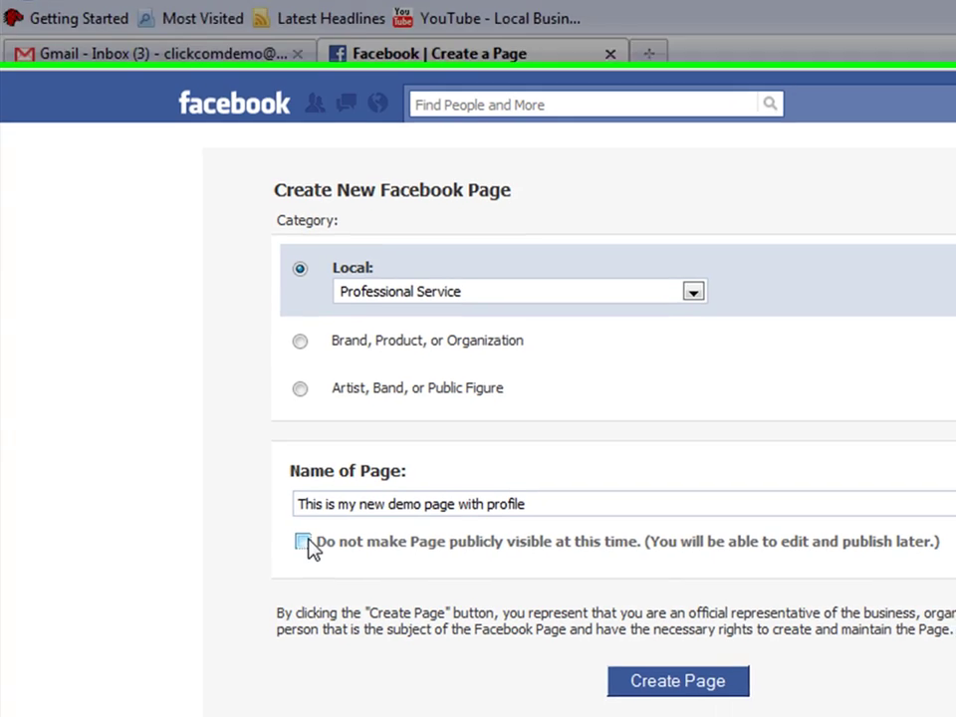
{"action": "left_click", "coordinate": [305, 557]}
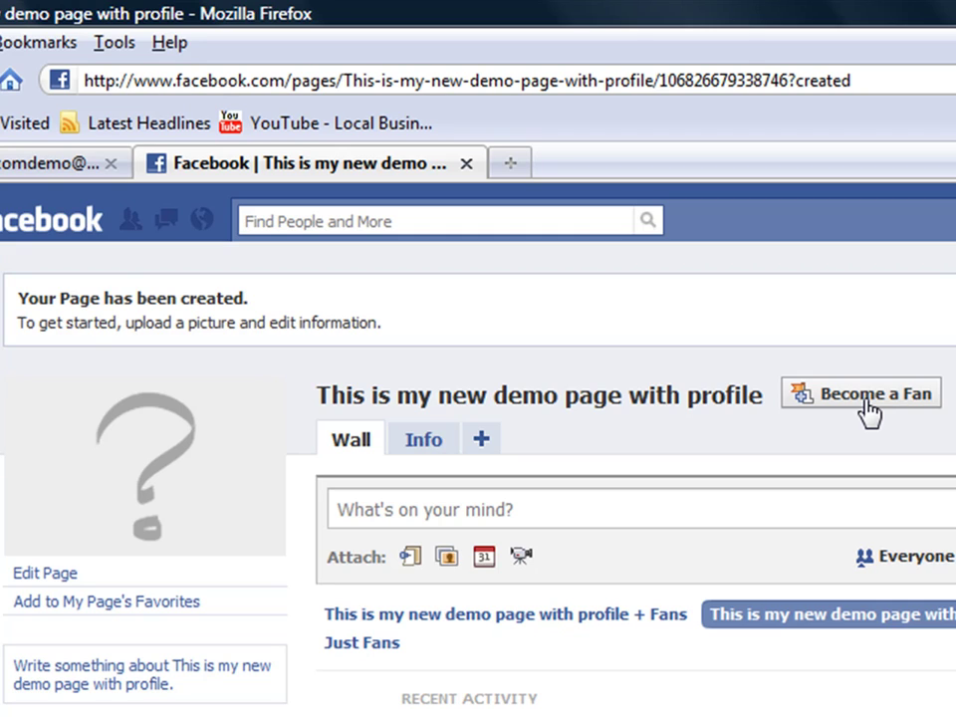
Become a fan of the new page and switch its wall to page-plus-fans posts and back to page-only posts.
{"action": "left_click", "coordinate": [864, 398]}
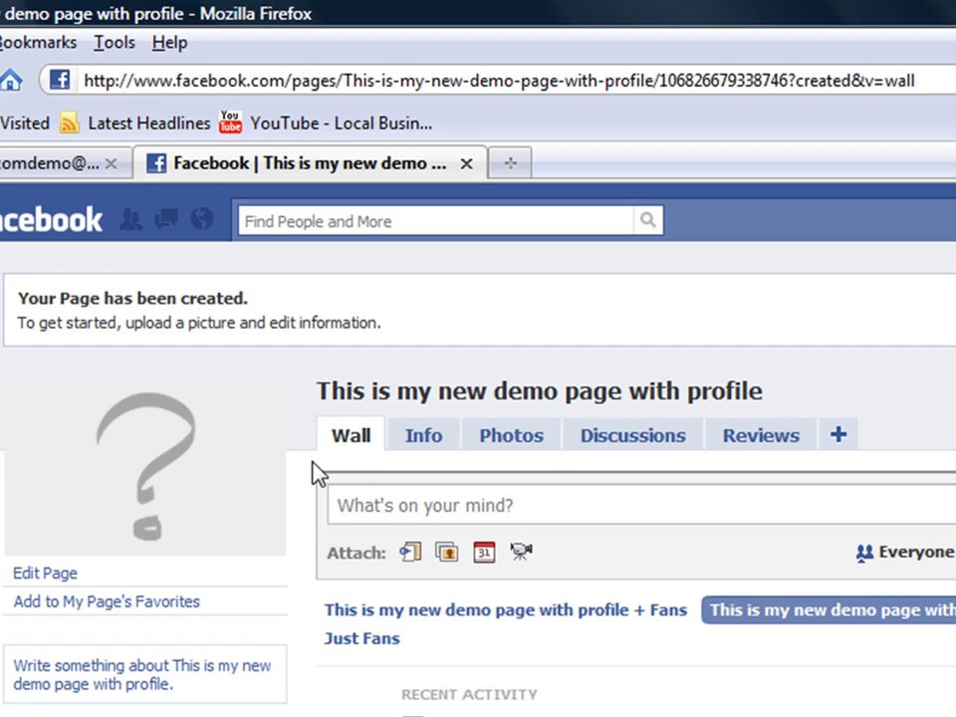
{"action": "mouse_move", "coordinate": [143, 469]}
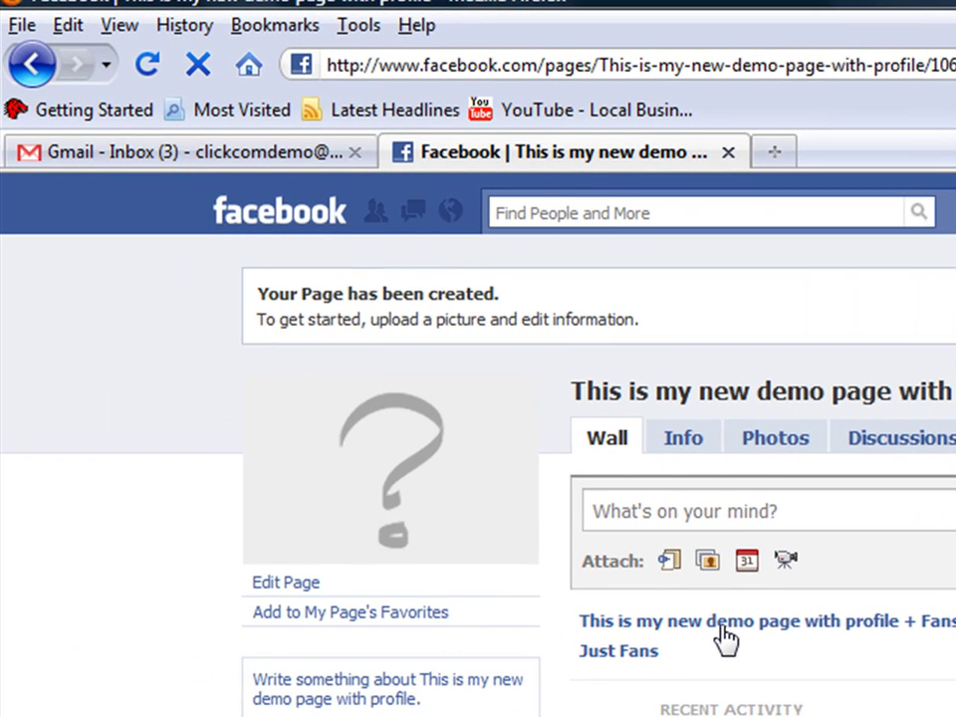
{"action": "left_click", "coordinate": [736, 634]}
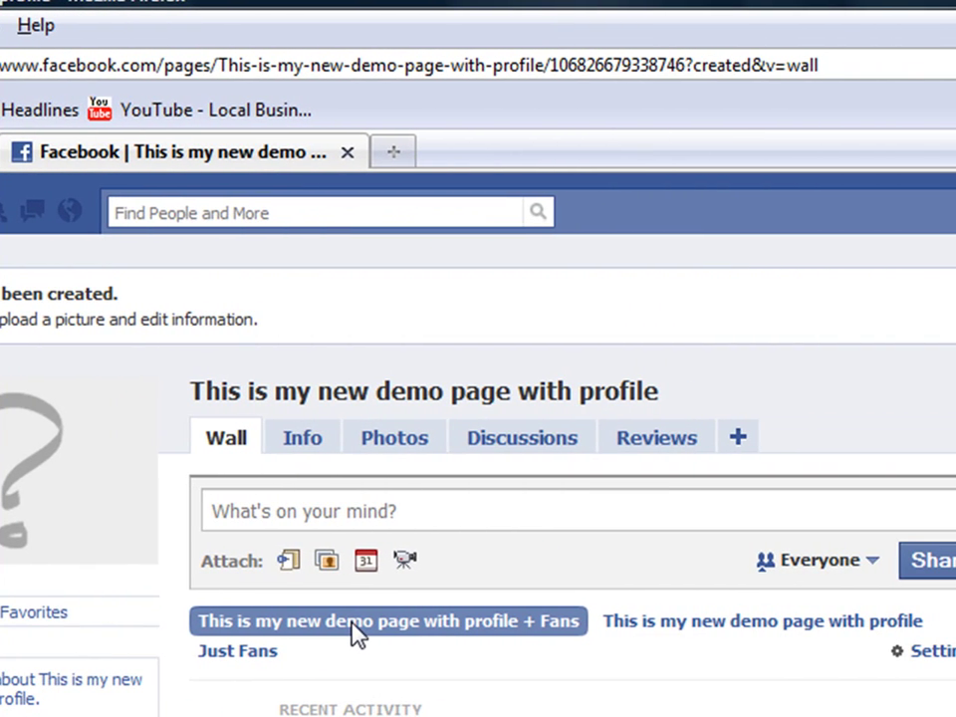
{"action": "left_click", "coordinate": [798, 629]}
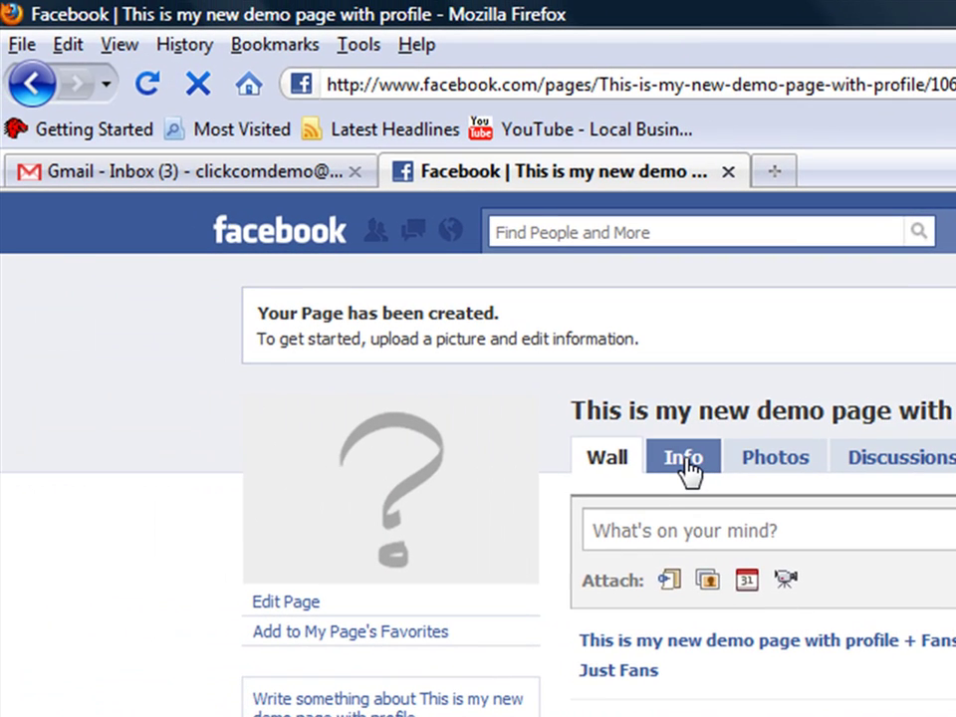
Look through the new page's Info, Photos, Discussions and Reviews sections, and return to the Facebook home page.
{"action": "left_click", "coordinate": [684, 461]}
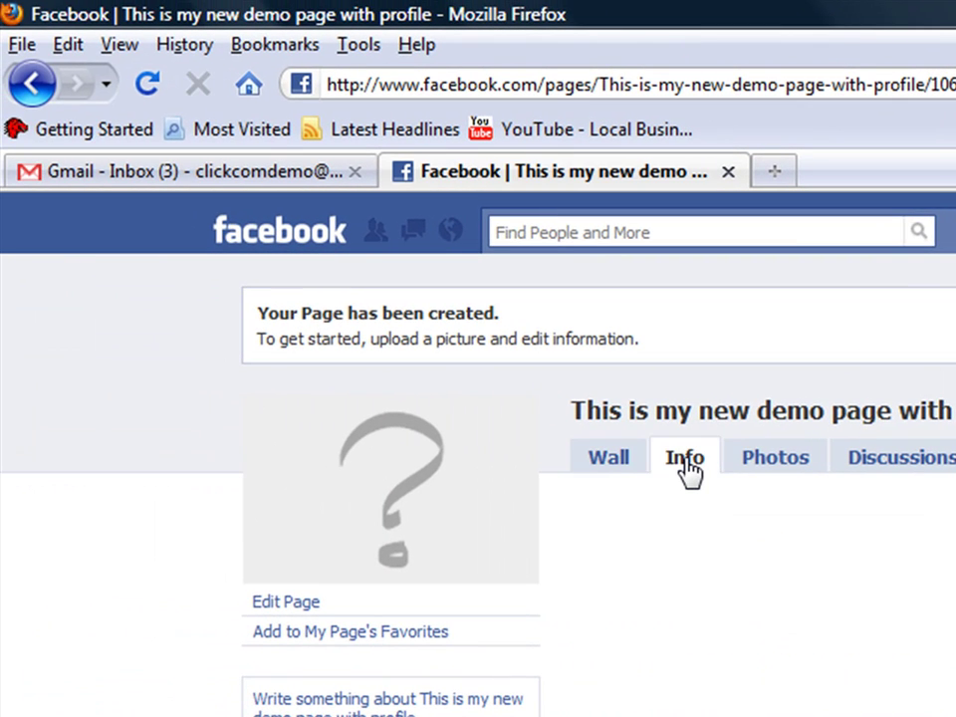
{"action": "left_click", "coordinate": [773, 466]}
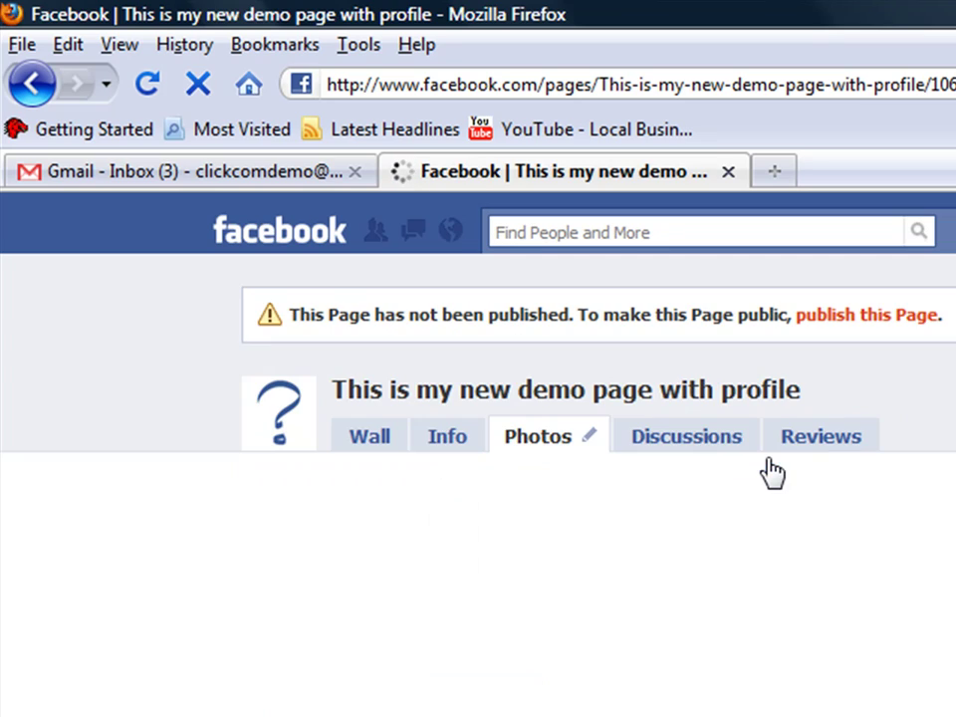
{"action": "left_click", "coordinate": [705, 451]}
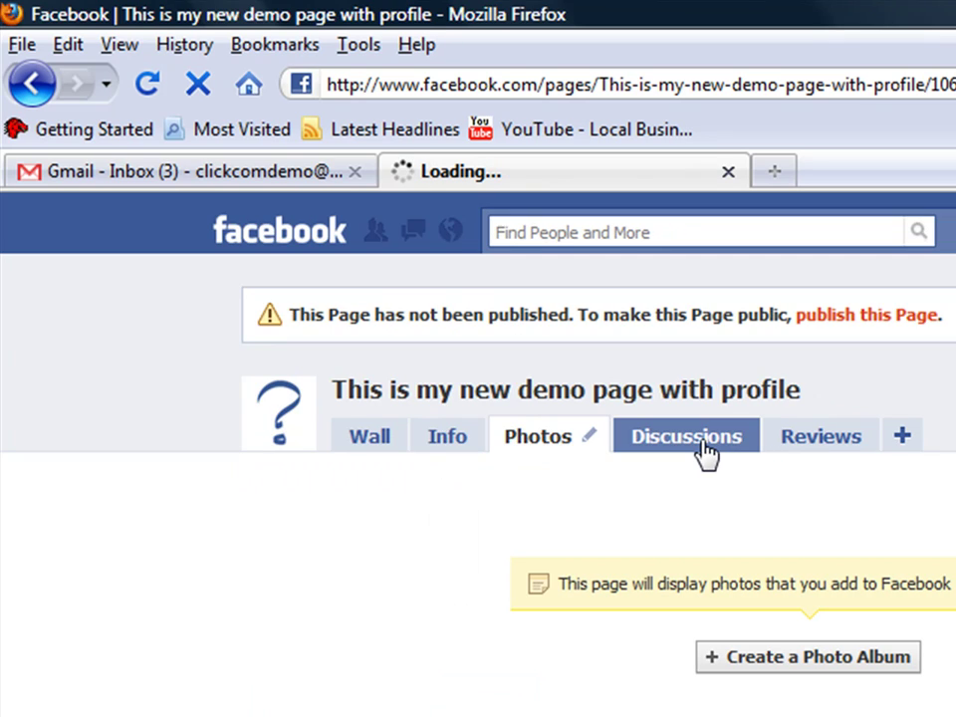
{"action": "left_click", "coordinate": [820, 453]}
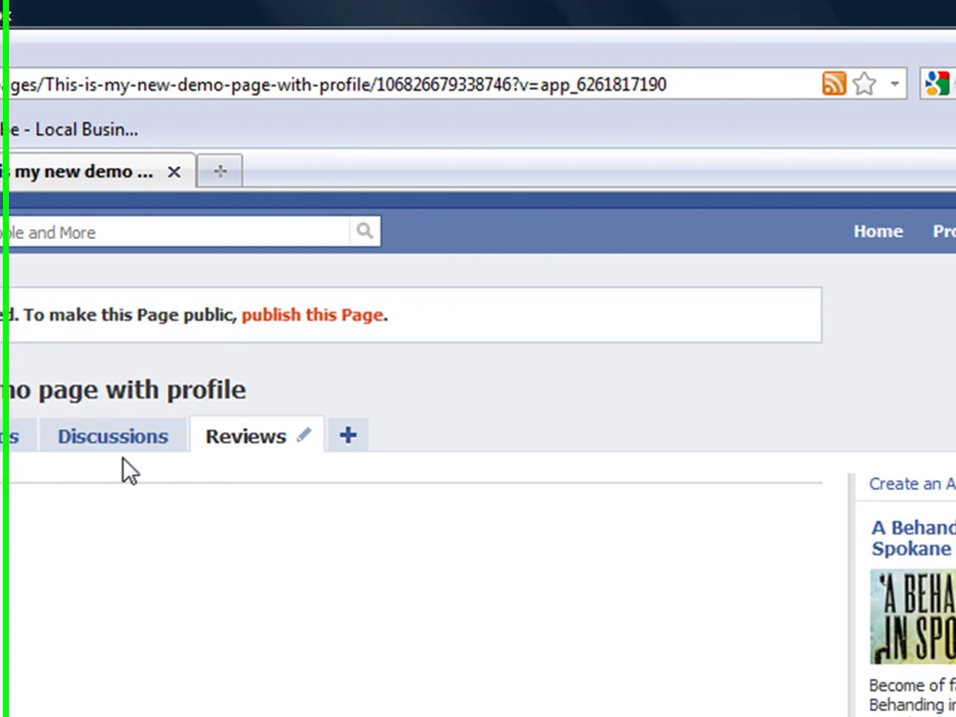
{"action": "left_click", "coordinate": [865, 239]}
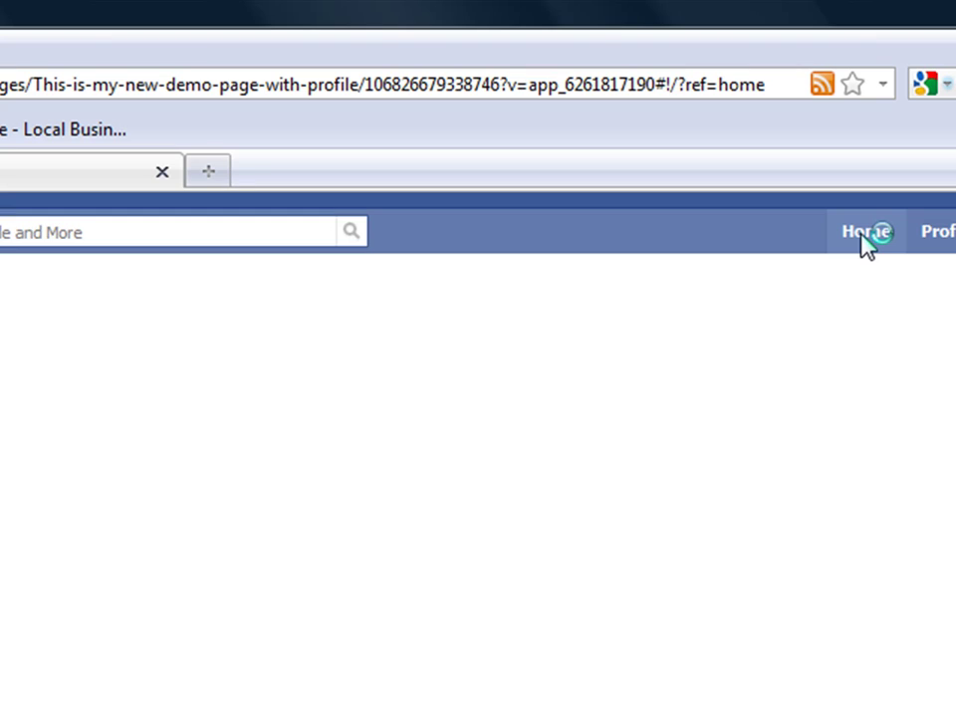